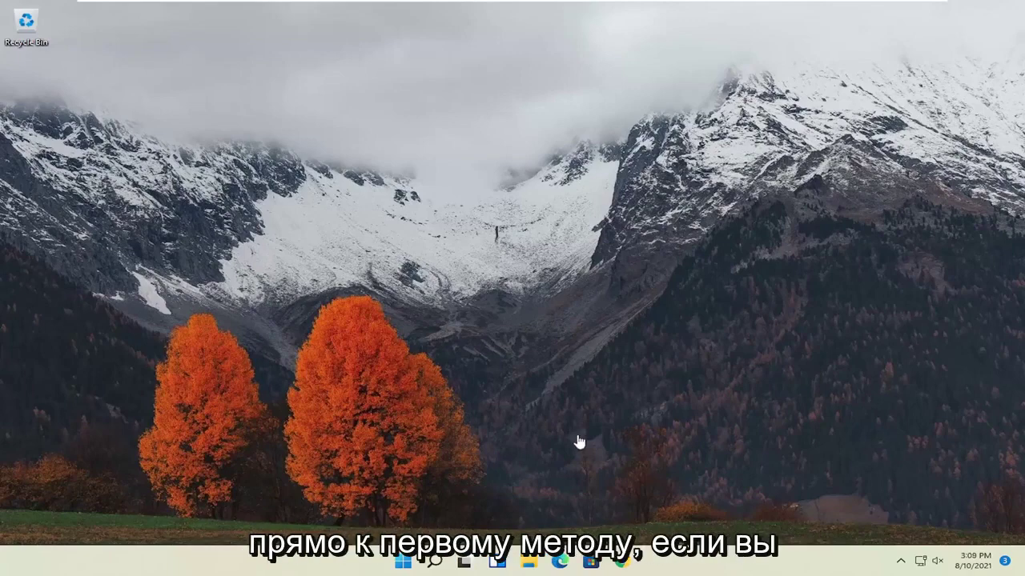
Restore Chrome's settings to their original defaults from Reset and clean up, with settings reporting unticked
{"action": "left_click", "coordinate": [623, 563]}
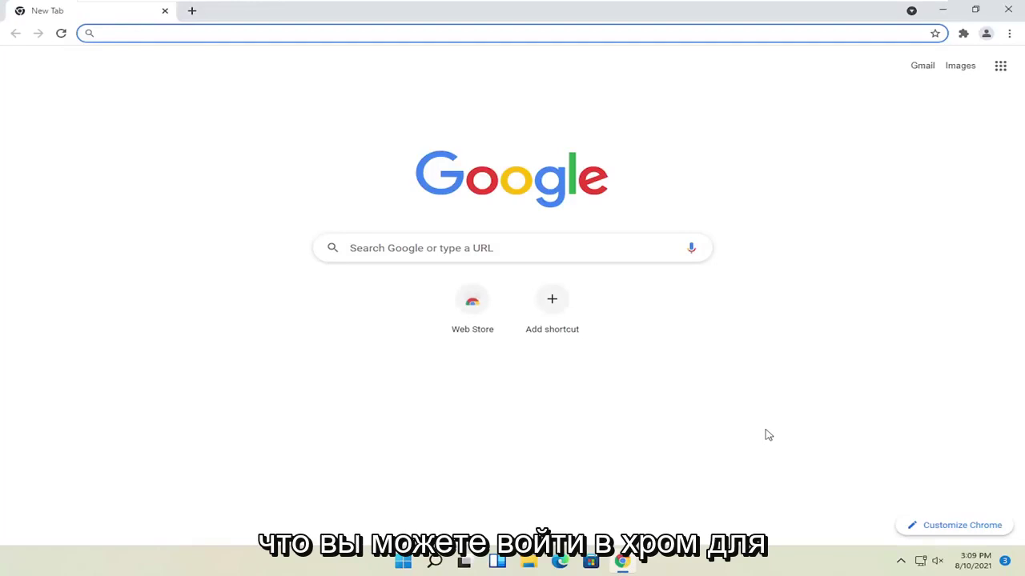
{"action": "left_click", "coordinate": [1009, 33]}
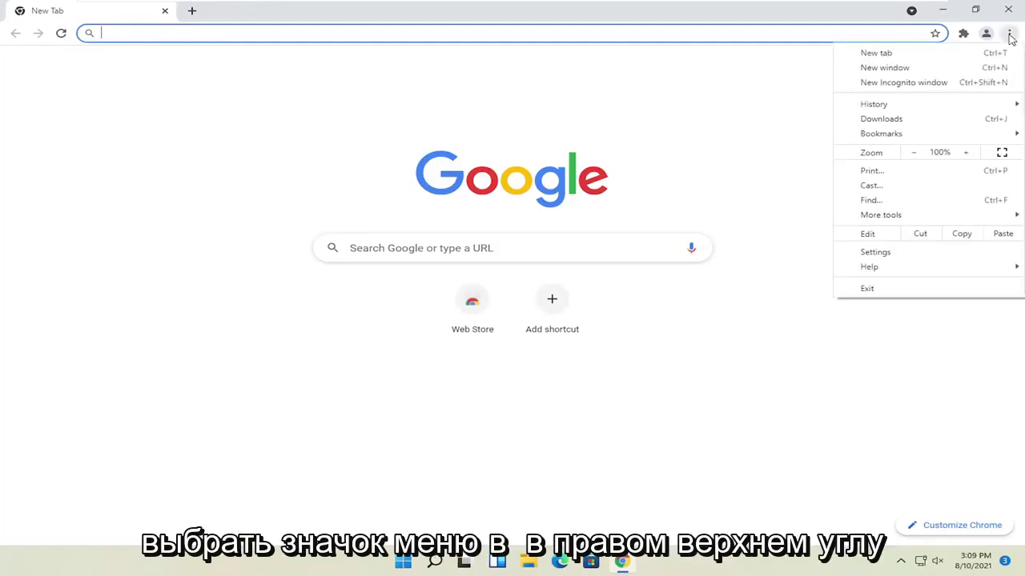
{"action": "left_click", "coordinate": [874, 253]}
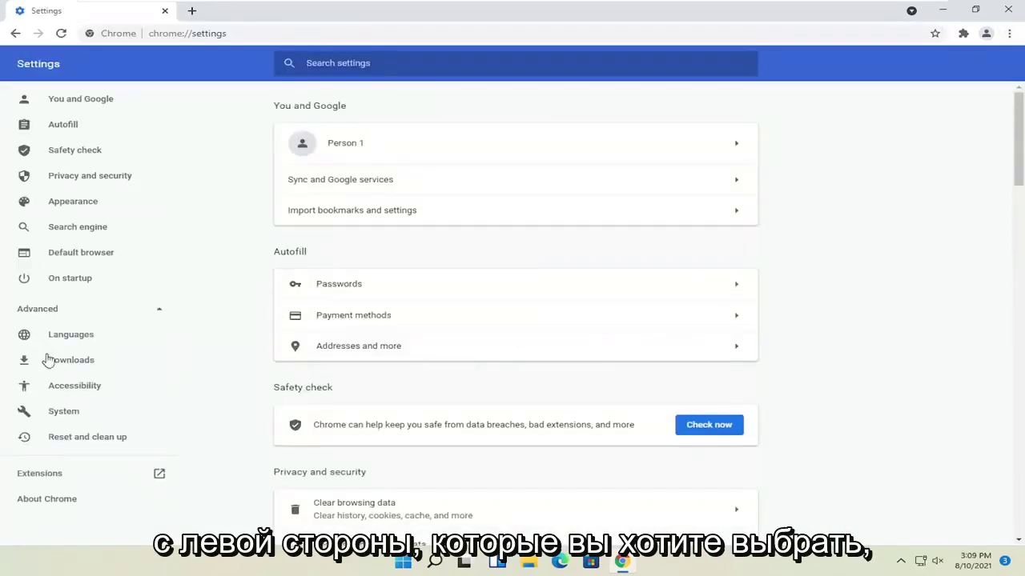
{"action": "left_click", "coordinate": [70, 444]}
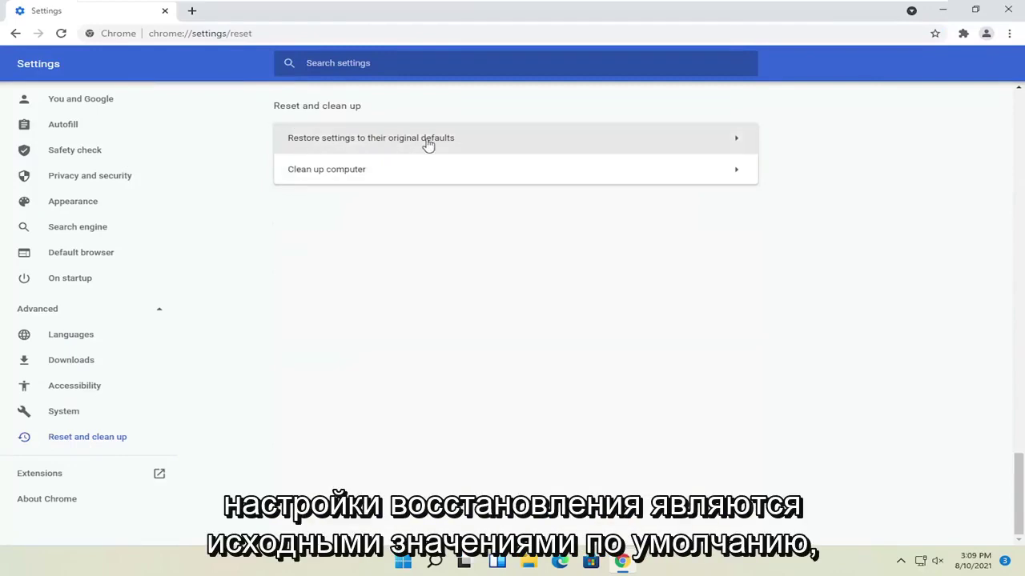
{"action": "left_click", "coordinate": [425, 138]}
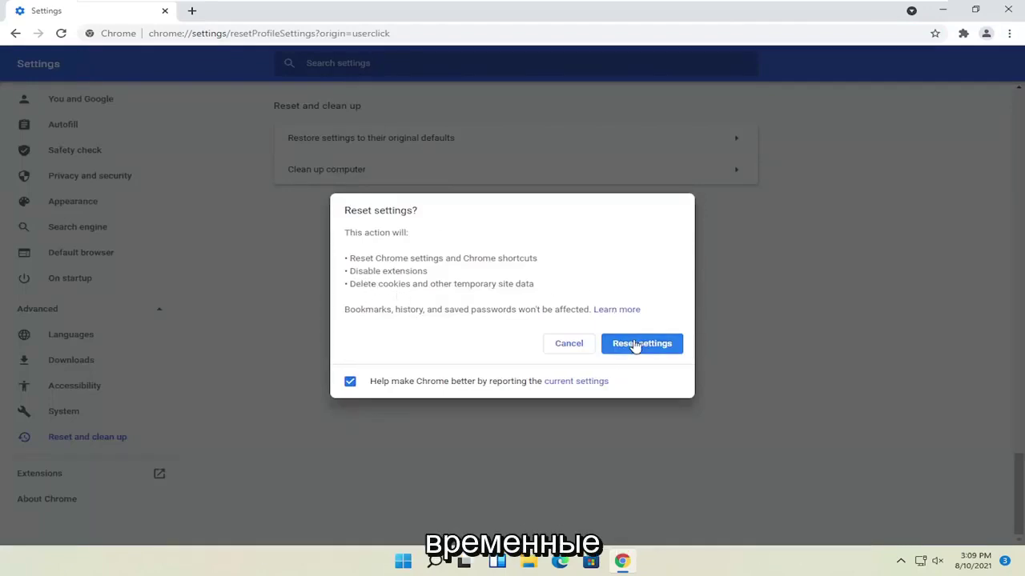
{"action": "left_click", "coordinate": [349, 382]}
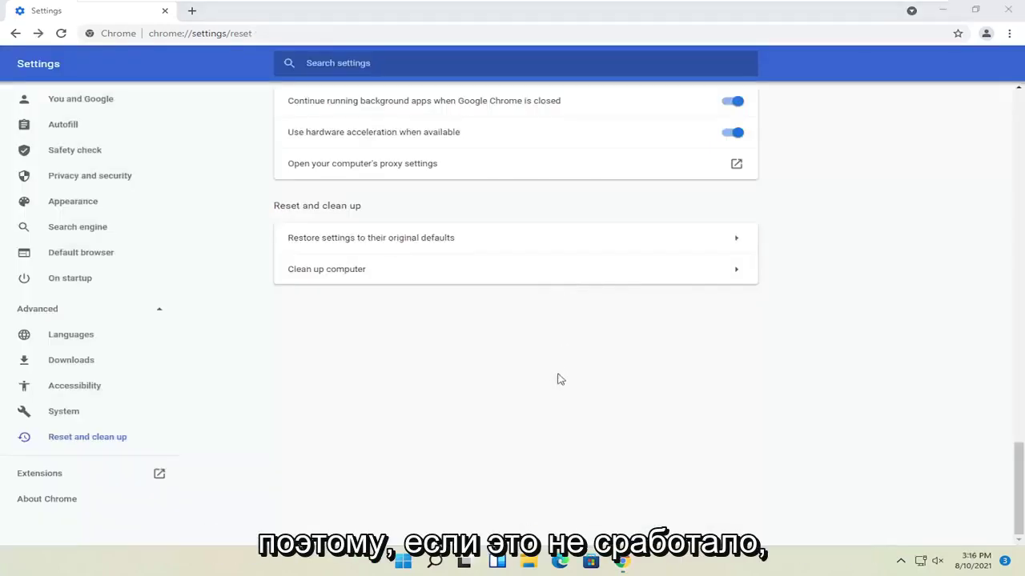
Close the Chrome window to return to the desktop
{"action": "left_click", "coordinate": [1010, 11]}
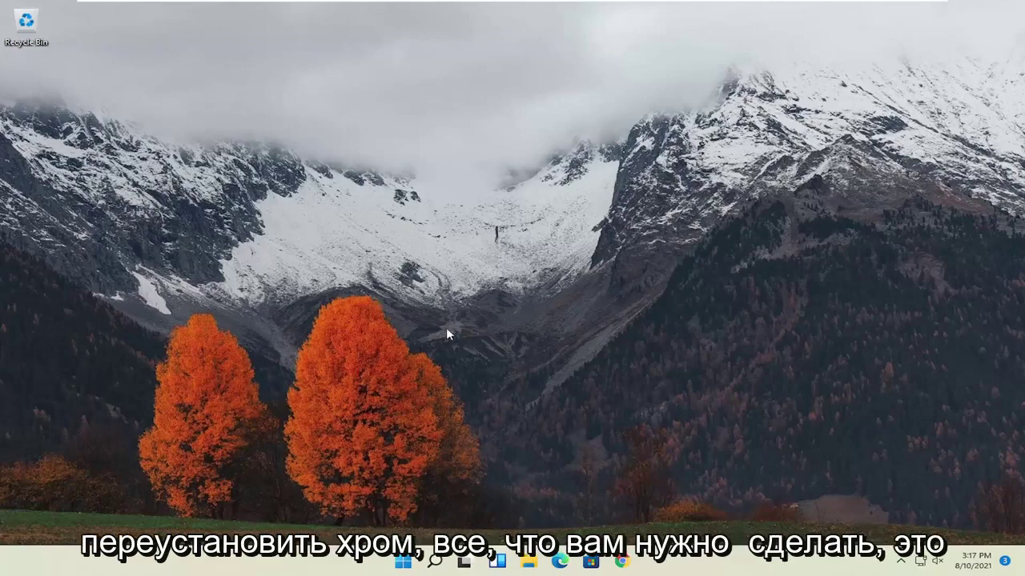
Open Control Panel by searching 'control panel', keeping items shown as large icons
{"action": "left_click", "coordinate": [436, 562]}
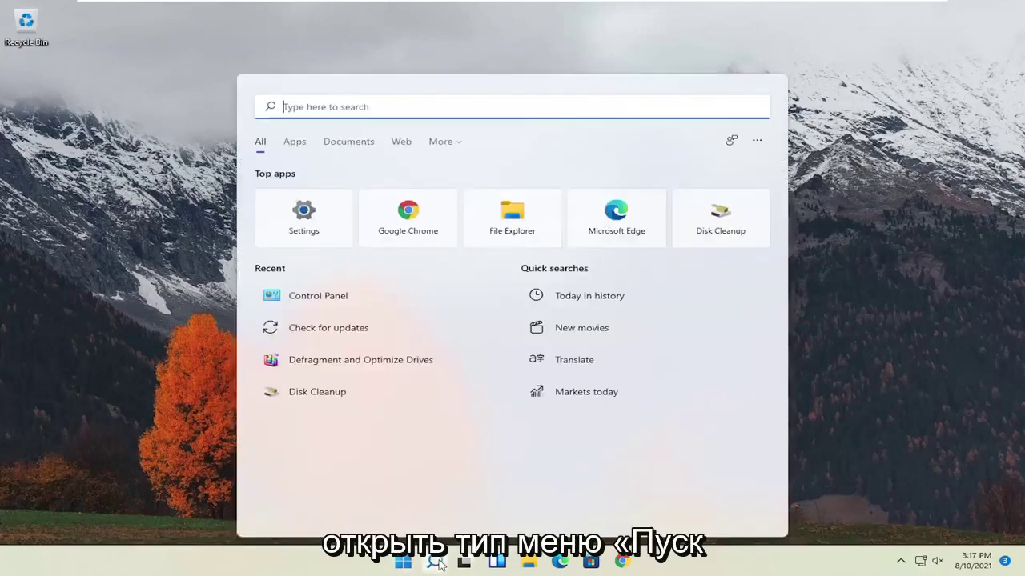
{"action": "type", "text": "conto"}
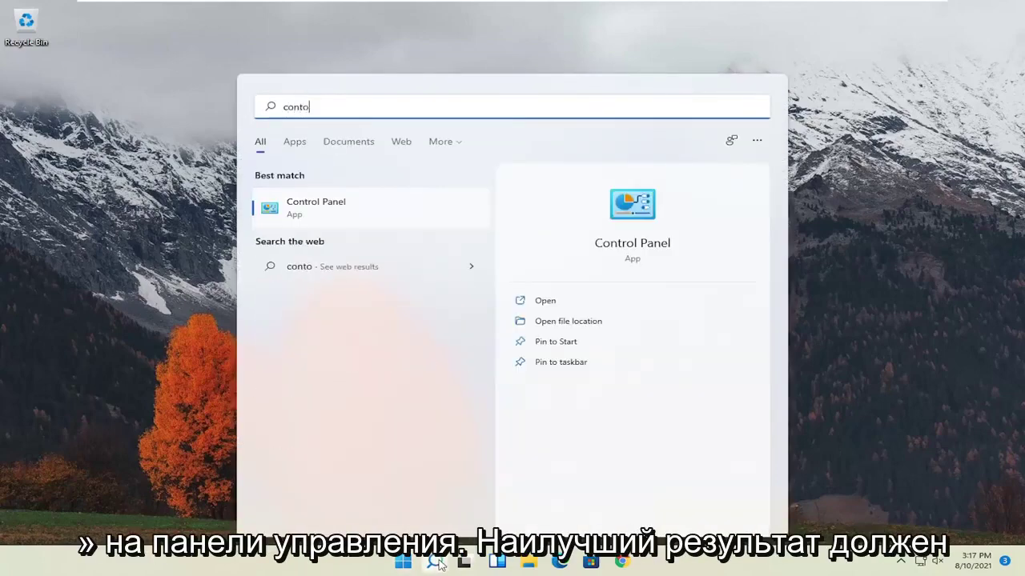
{"action": "key", "text": "BackSpace"}
{"action": "type", "text": "rol panel"}
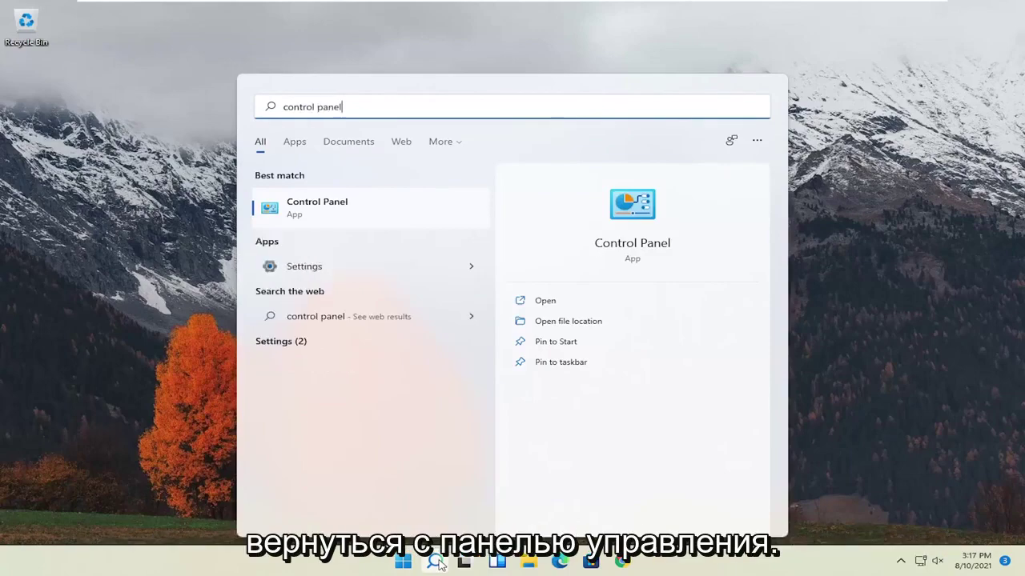
{"action": "left_click", "coordinate": [333, 213]}
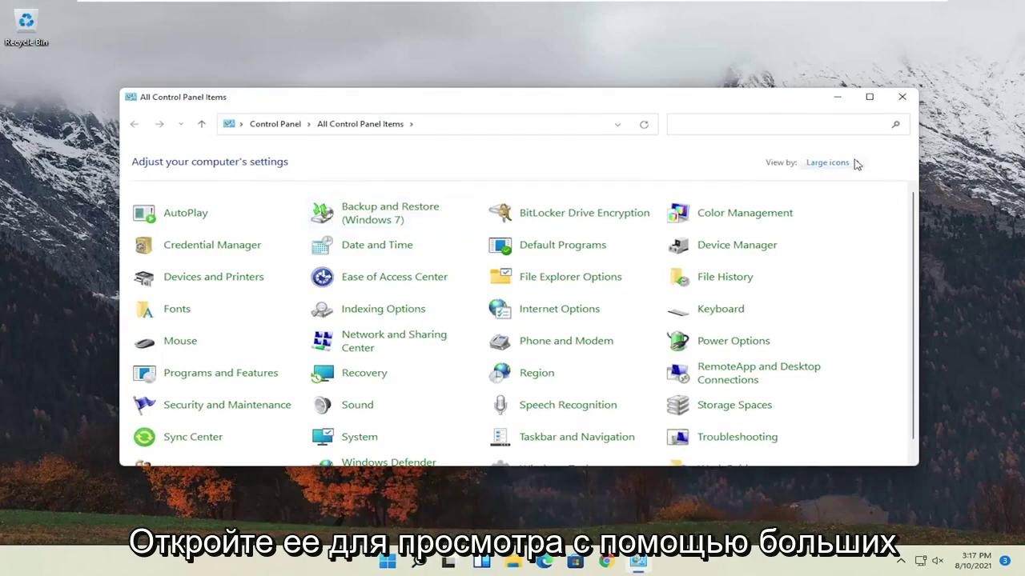
{"action": "left_click", "coordinate": [828, 162]}
{"action": "left_click", "coordinate": [869, 196]}
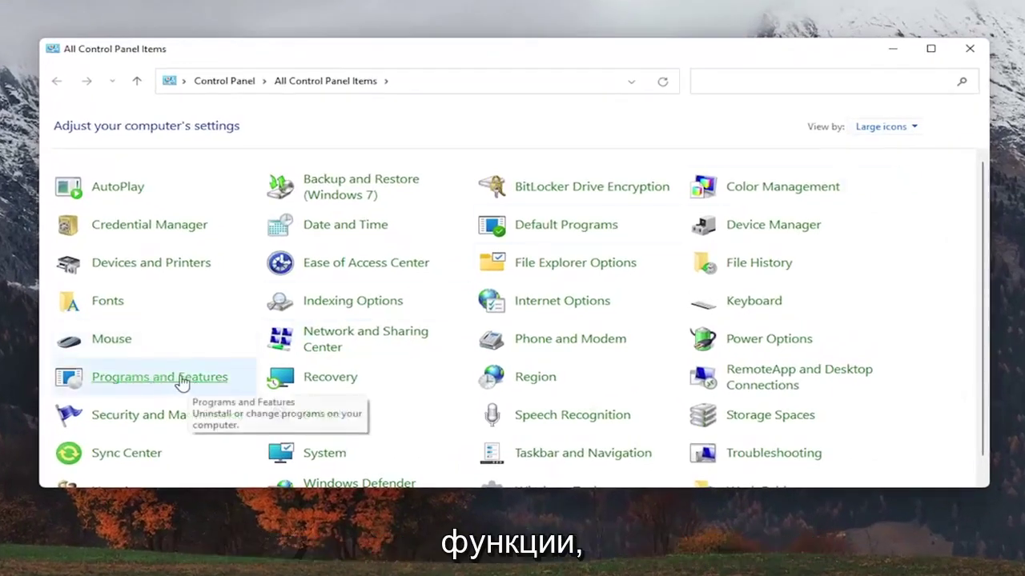
Select Google Chrome in Programs and Features and start its uninstall
{"action": "left_click", "coordinate": [183, 383]}
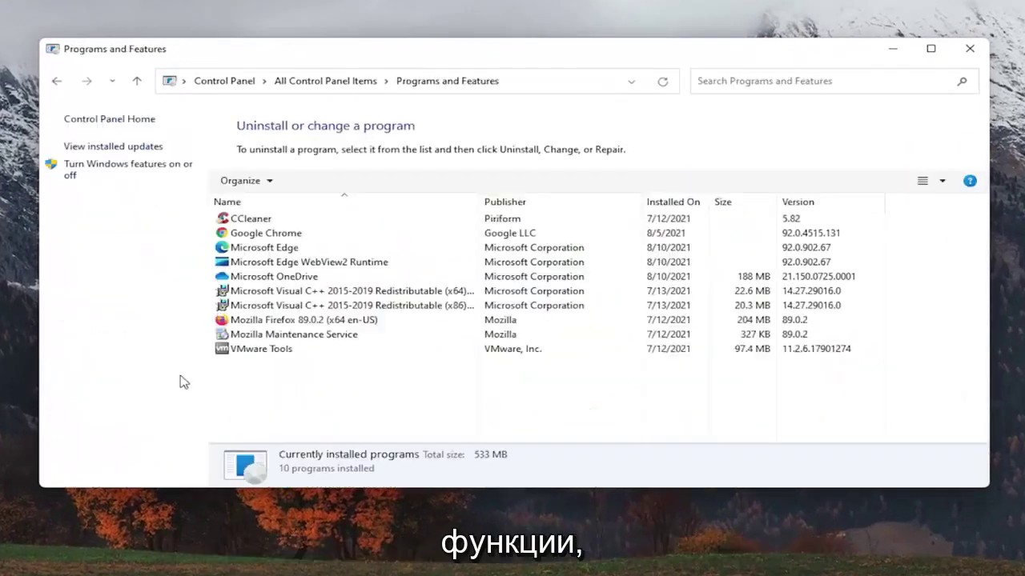
{"action": "left_click", "coordinate": [270, 236]}
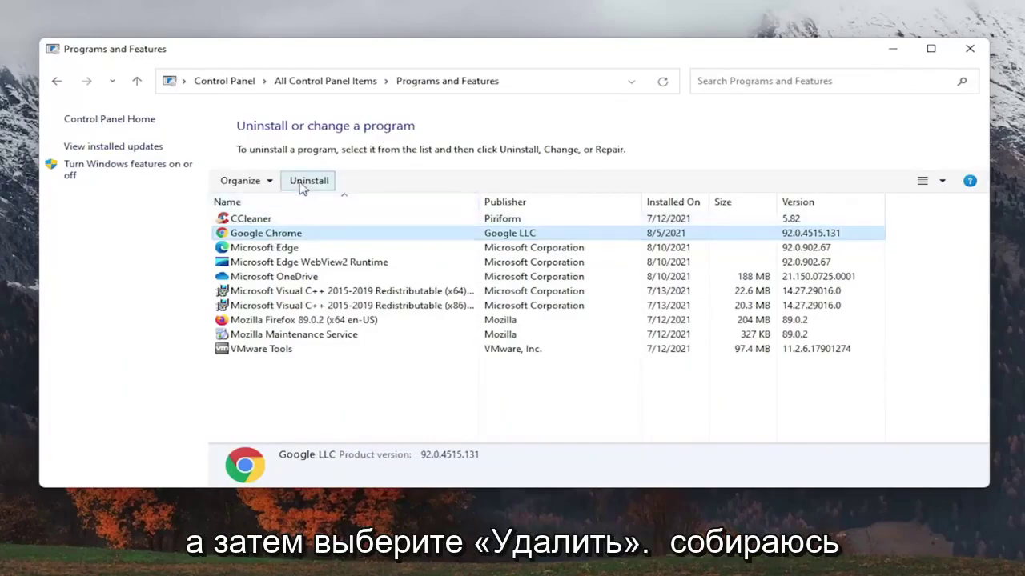
{"action": "left_click", "coordinate": [305, 185]}
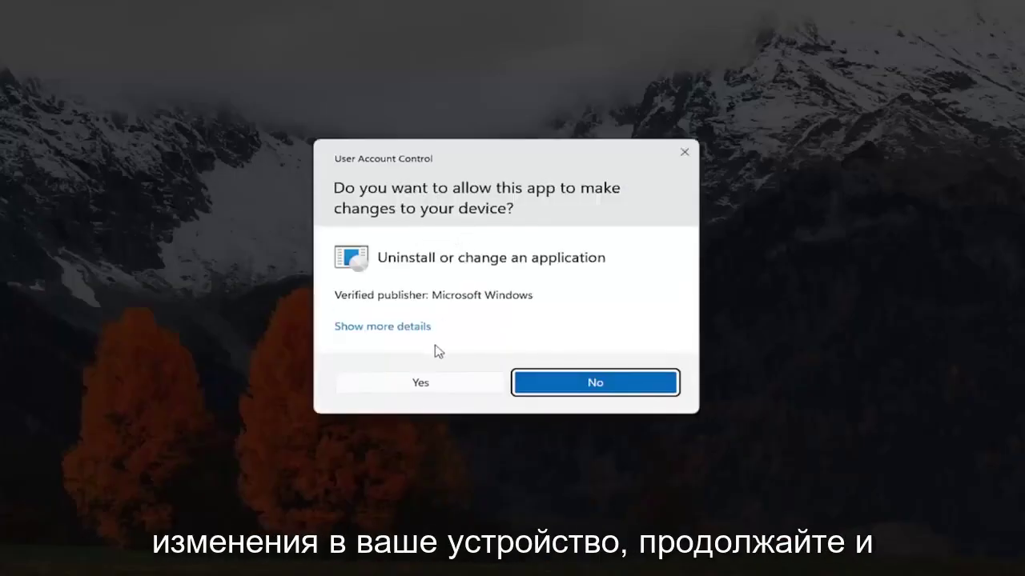
Approve the UAC prompt and confirm removal so Google Chrome is fully uninstalled
{"action": "left_click", "coordinate": [401, 385]}
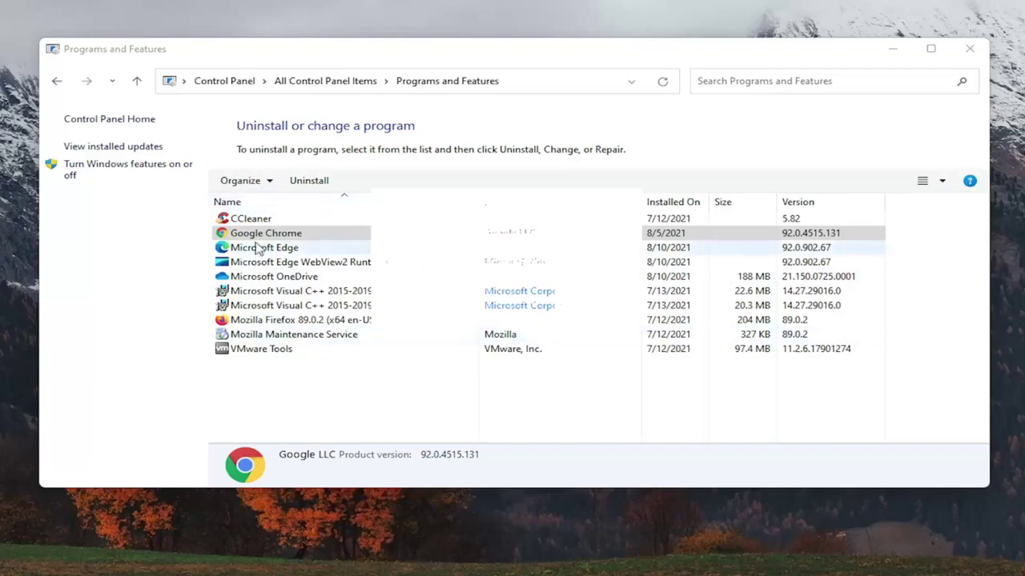
{"action": "left_click", "coordinate": [315, 183]}
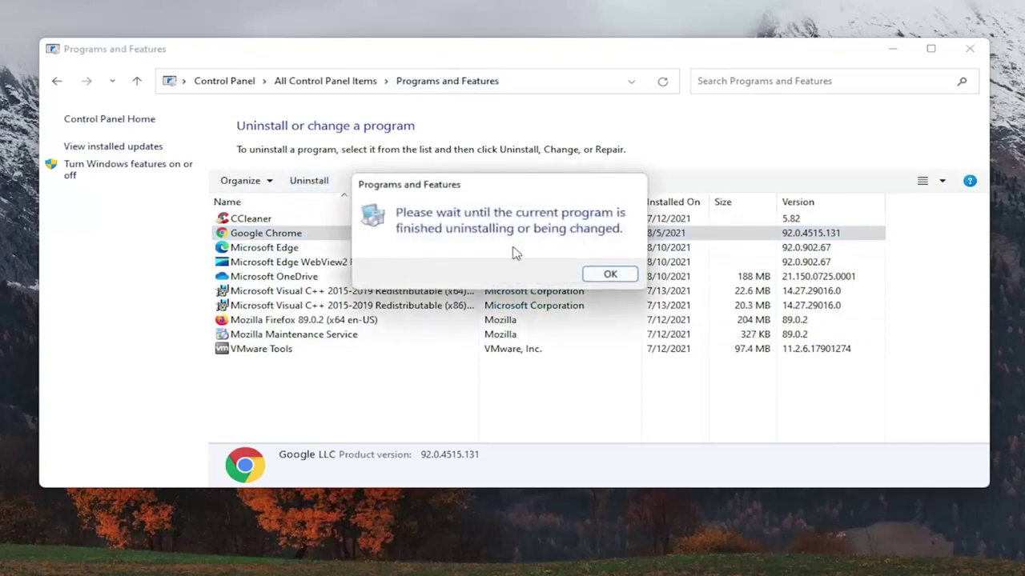
{"action": "left_click", "coordinate": [610, 274]}
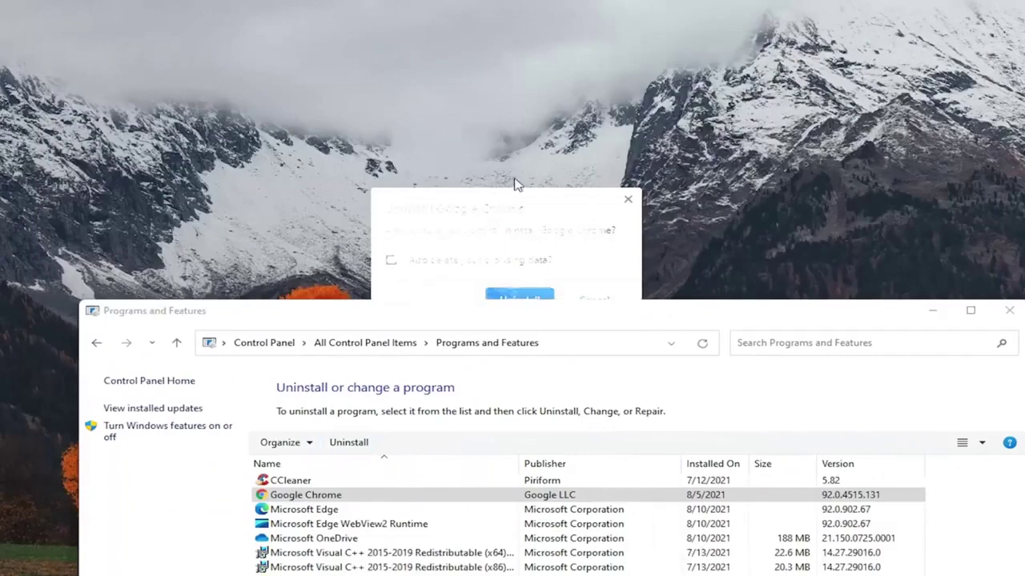
{"action": "left_click", "coordinate": [518, 297]}
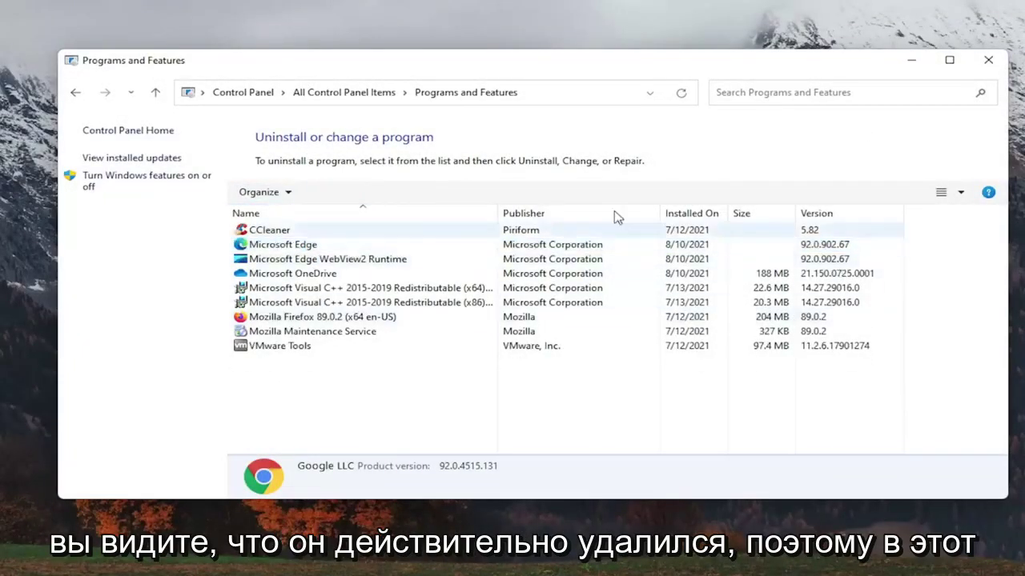
{"action": "left_click", "coordinate": [988, 60]}
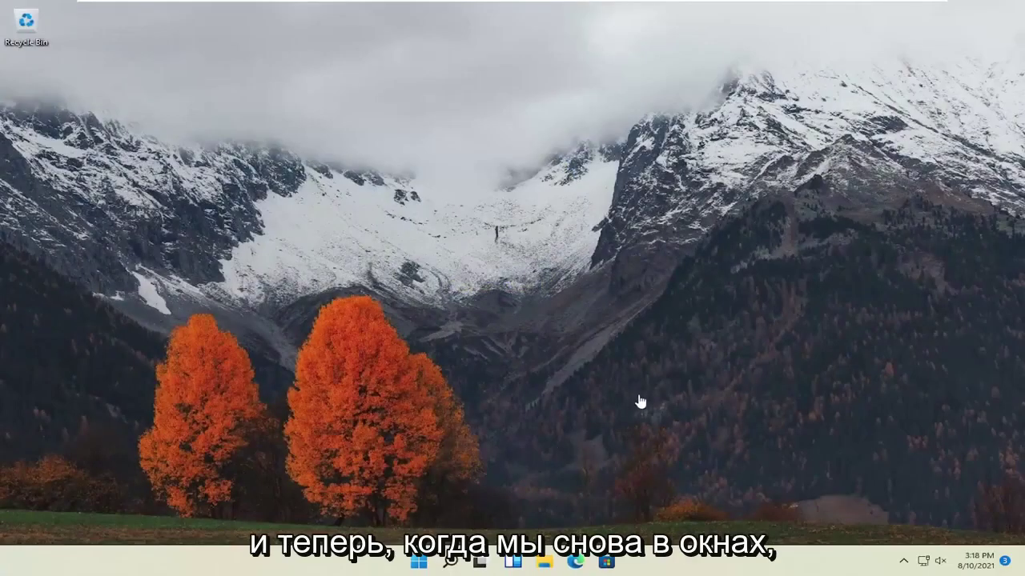
In Edge, search 'google chrome', open Google's Chrome page, and download Chrome with usage statistics off
{"action": "left_click", "coordinate": [576, 563]}
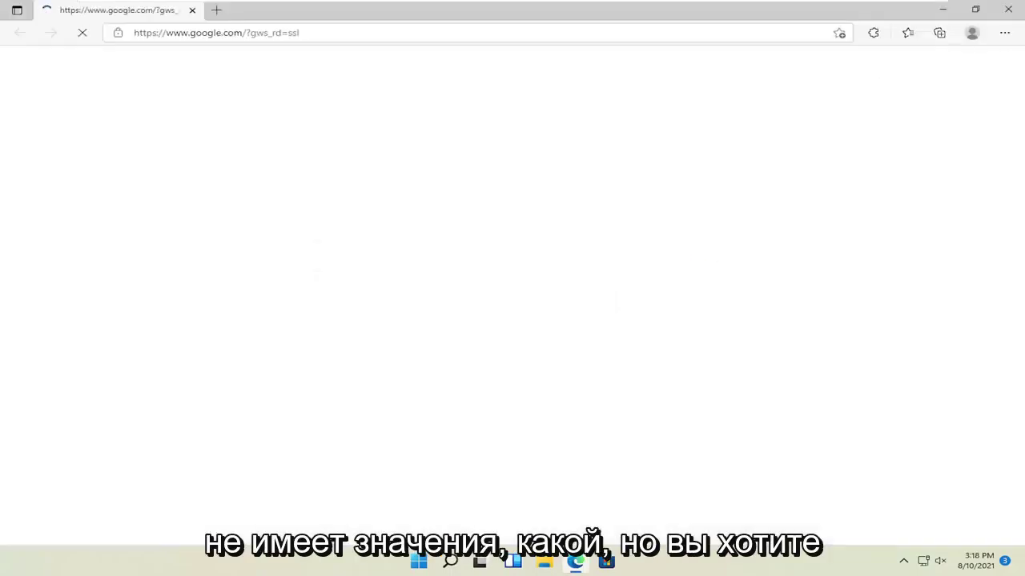
{"action": "left_click", "coordinate": [217, 38]}
{"action": "type", "text": "google "}
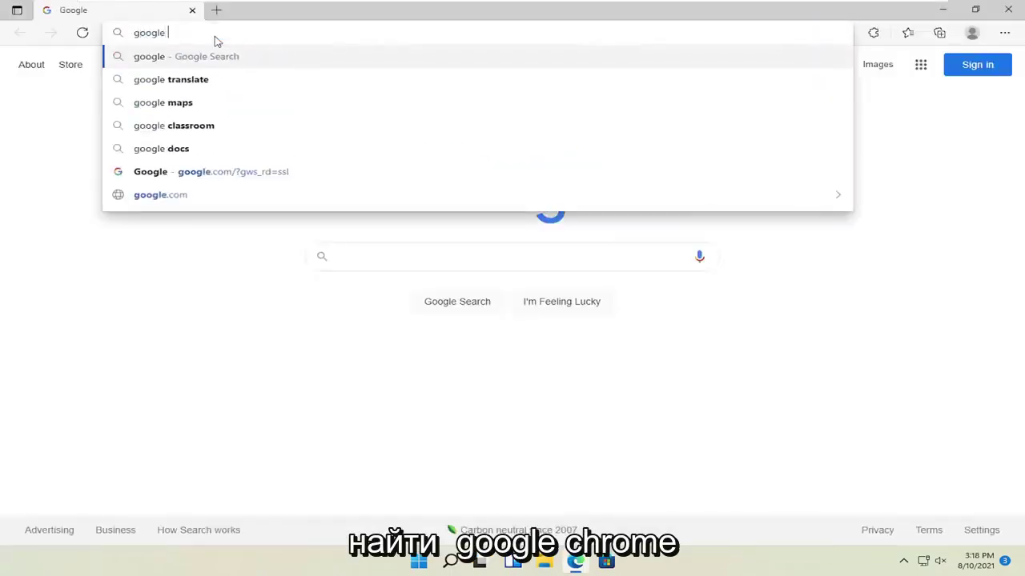
{"action": "type", "text": "chro"}
{"action": "key", "text": "Return"}
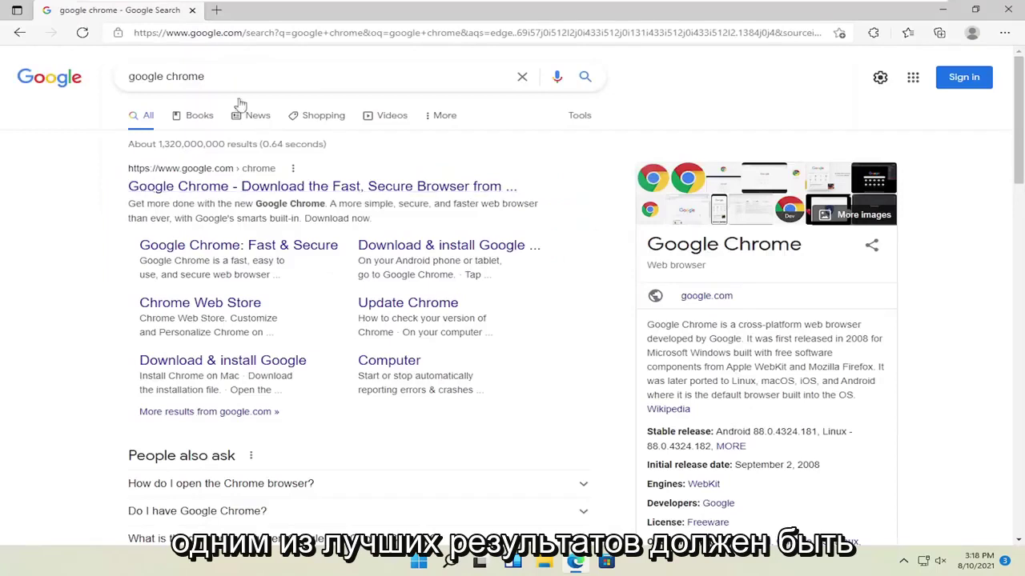
{"action": "left_click", "coordinate": [205, 186]}
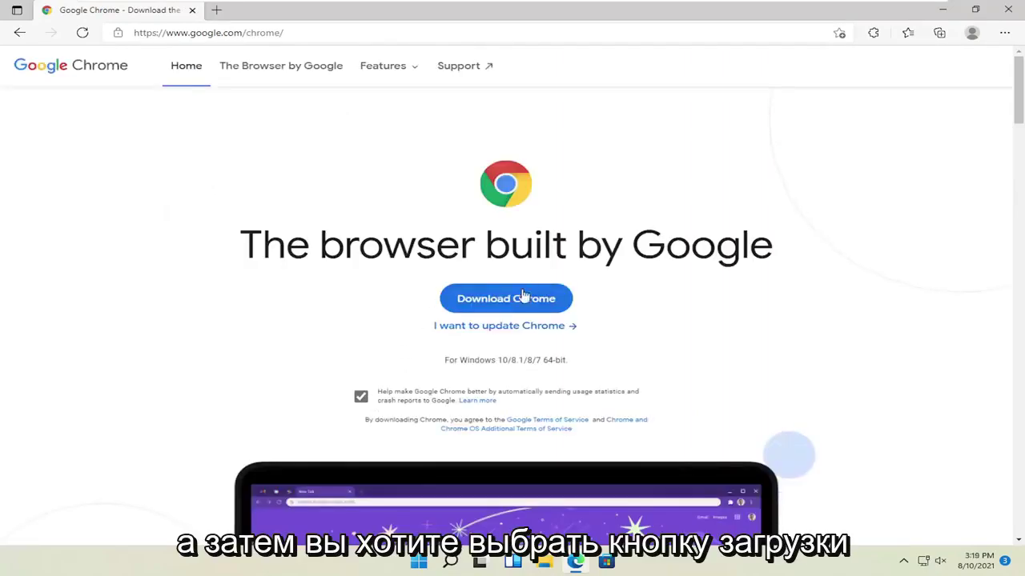
{"action": "left_click", "coordinate": [361, 396]}
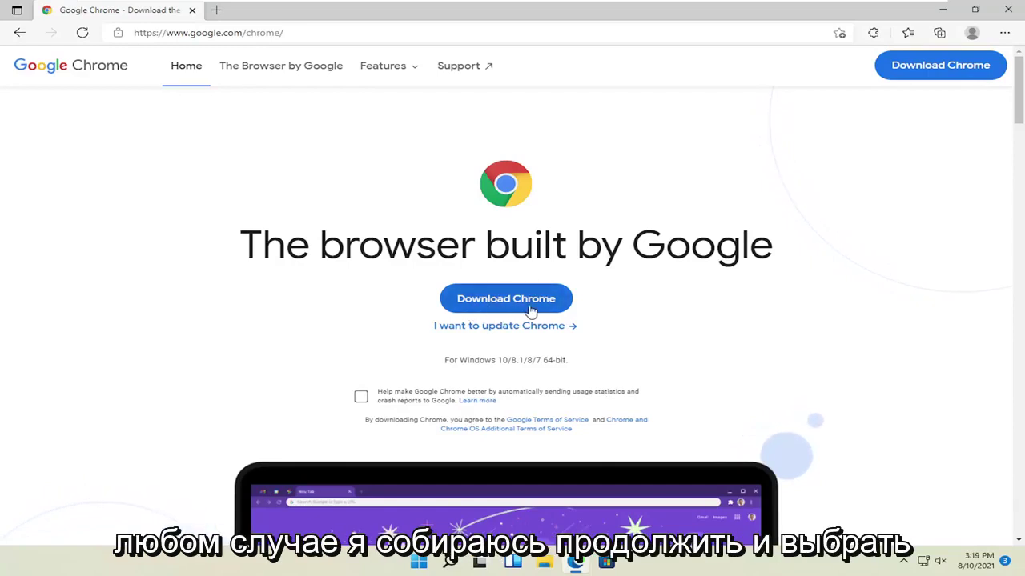
{"action": "left_click", "coordinate": [500, 304]}
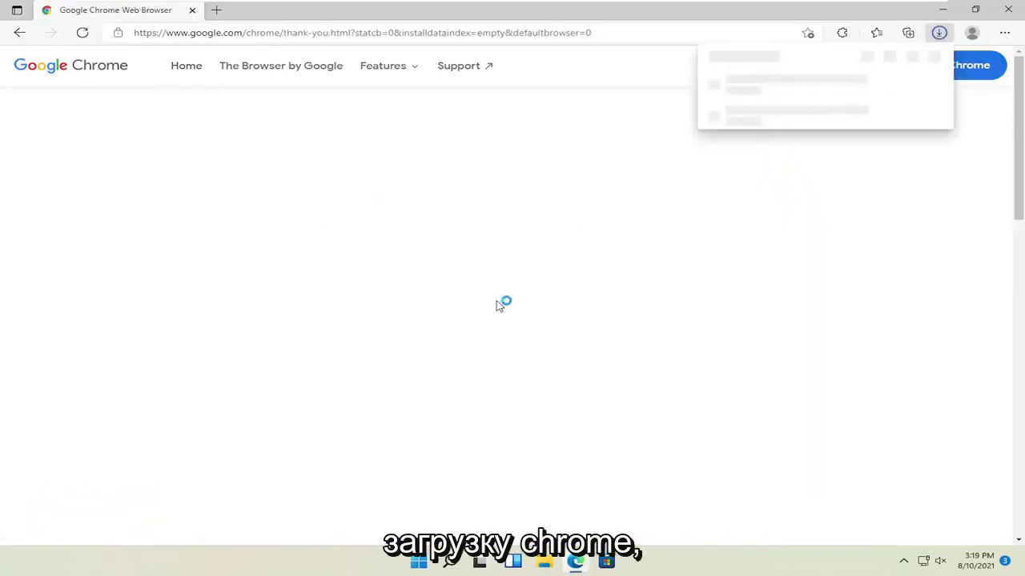
Run ChromeSetup.exe, approve the UAC prompt, and close all Microsoft Edge windows
{"action": "left_click", "coordinate": [771, 91]}
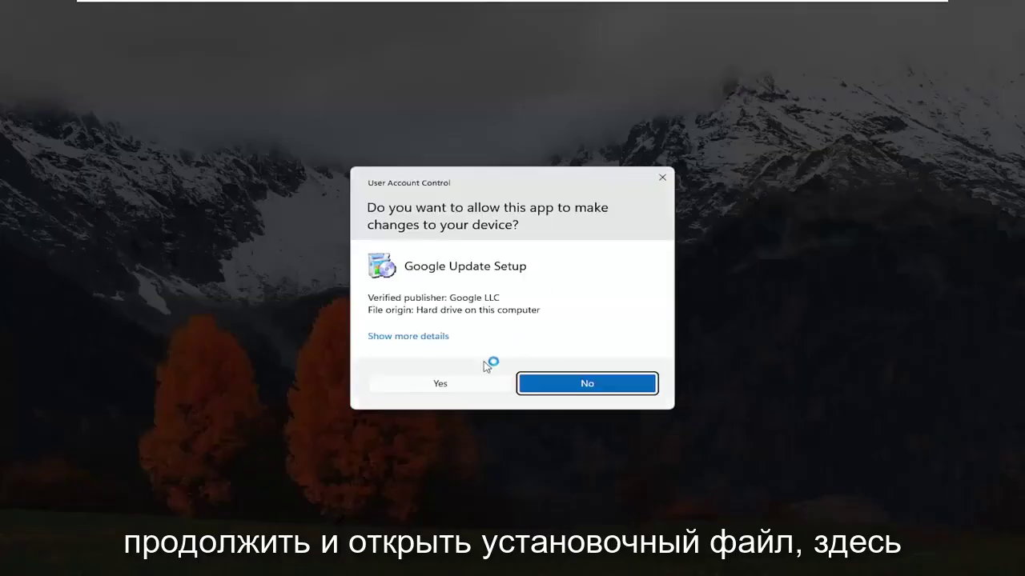
{"action": "left_click", "coordinate": [440, 385]}
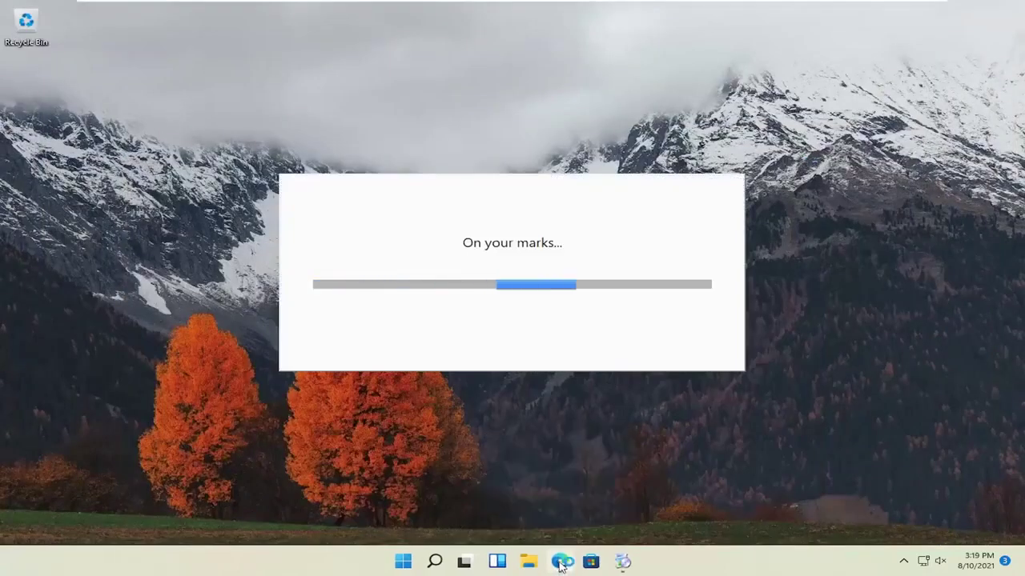
{"action": "right_click", "coordinate": [560, 563]}
{"action": "left_click", "coordinate": [503, 525]}
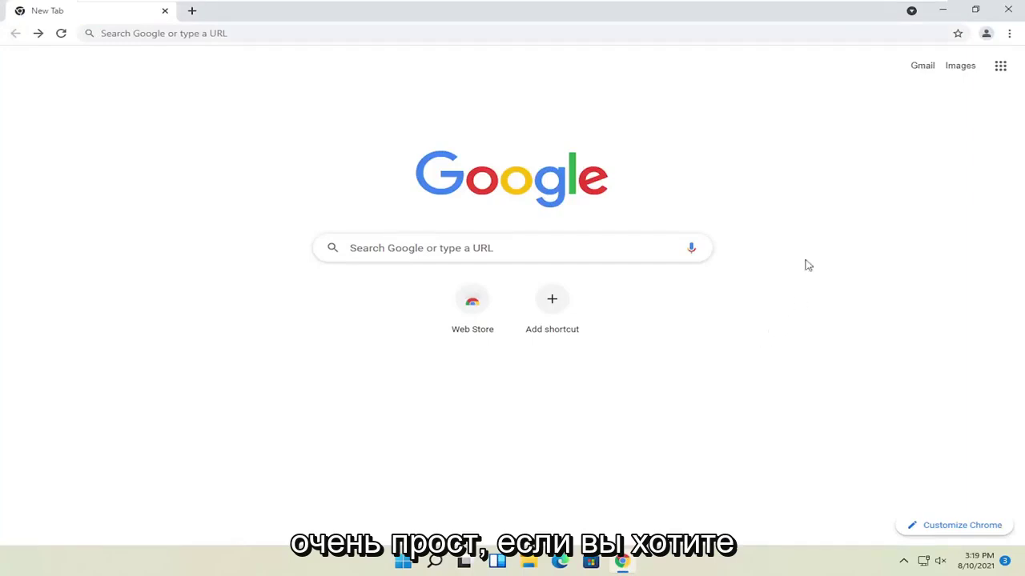
Check the Chrome profile menu, then close the freshly installed Chrome window
{"action": "left_click", "coordinate": [989, 34]}
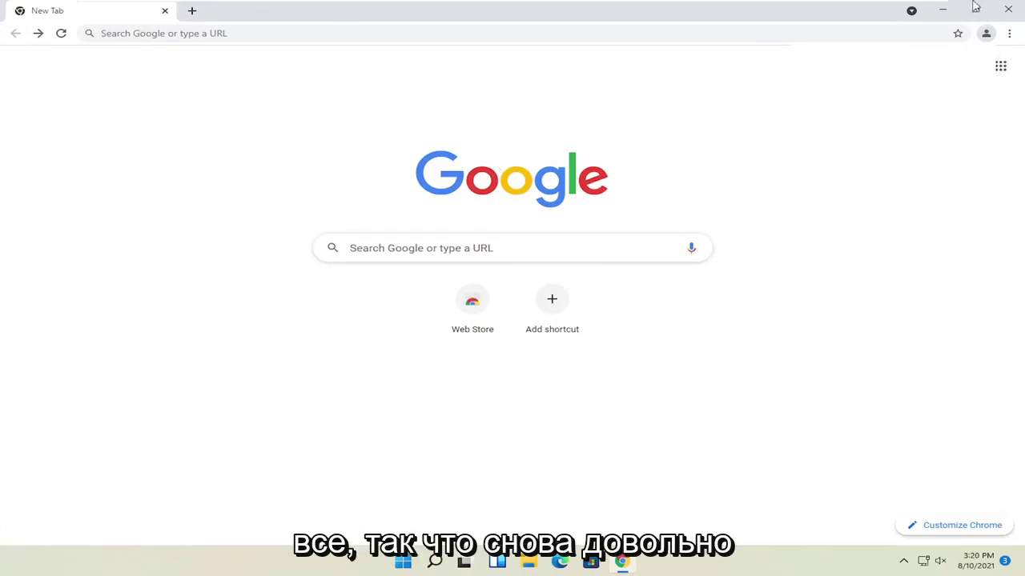
{"action": "left_click", "coordinate": [1008, 10]}
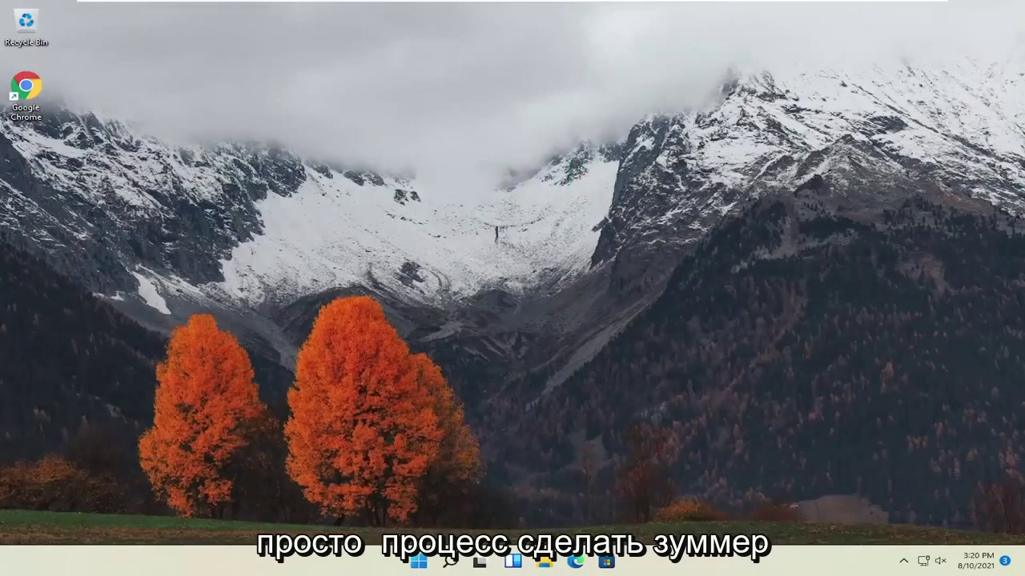